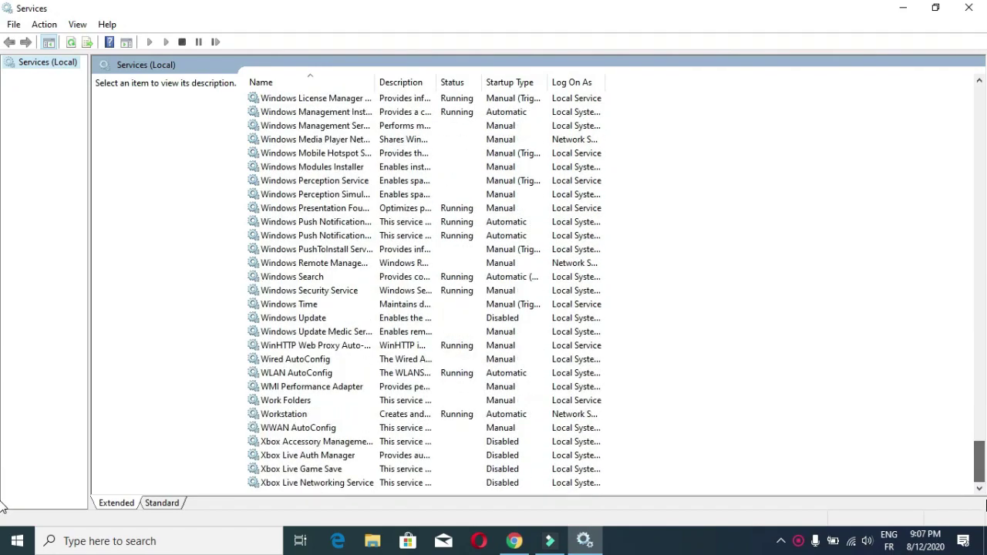
# Open the Windows Update service's properties and set its startup type to Disabled.
pyautogui.doubleClick(313, 323)
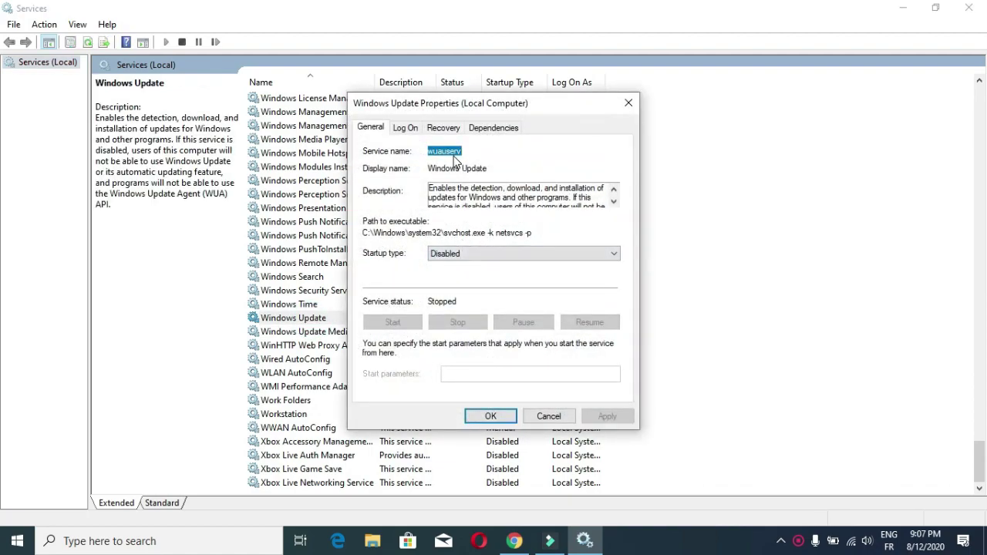
pyautogui.click(452, 254)
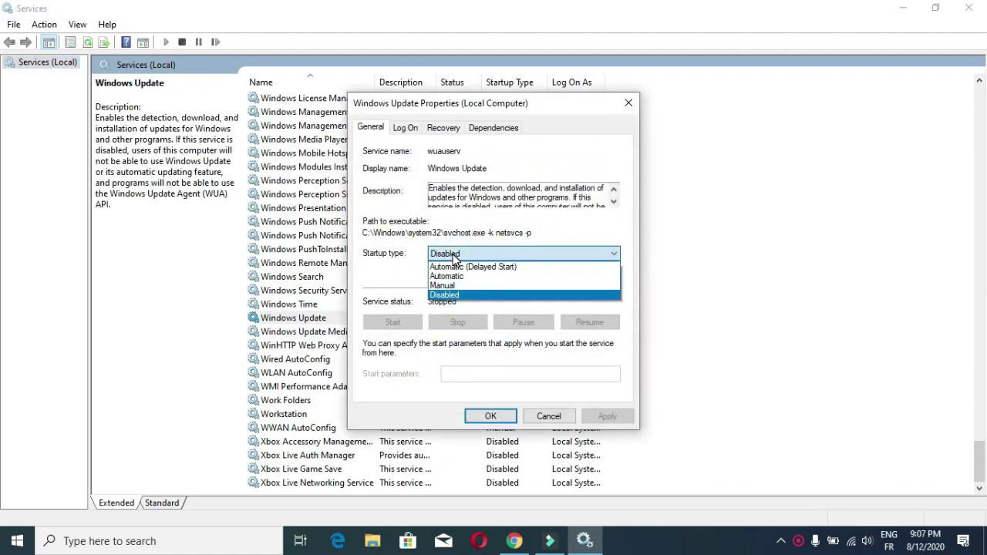
pyautogui.click(466, 295)
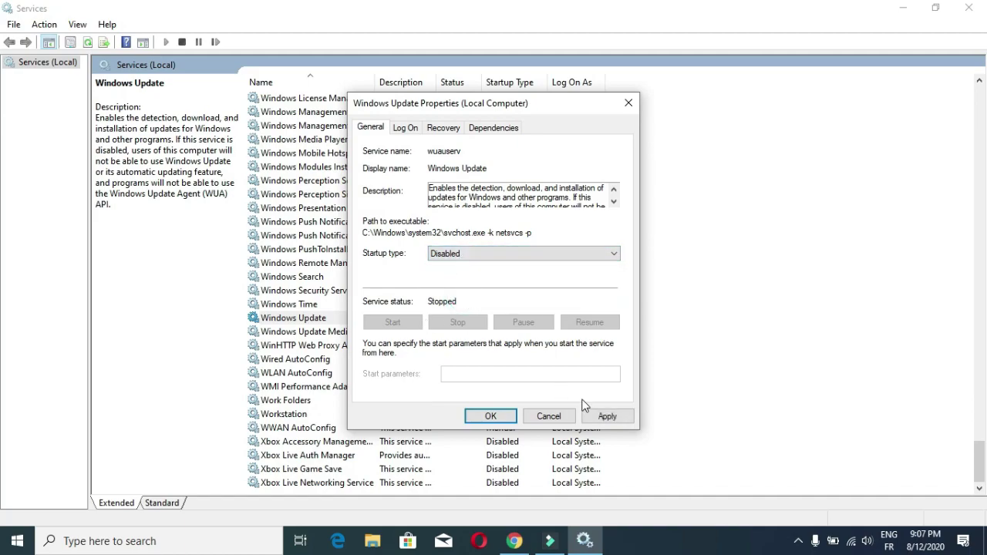
# Set the service's recovery response to Take No Action for first, second and subsequent failures, keeping the fail count reset at 0 days.
pyautogui.click(447, 127)
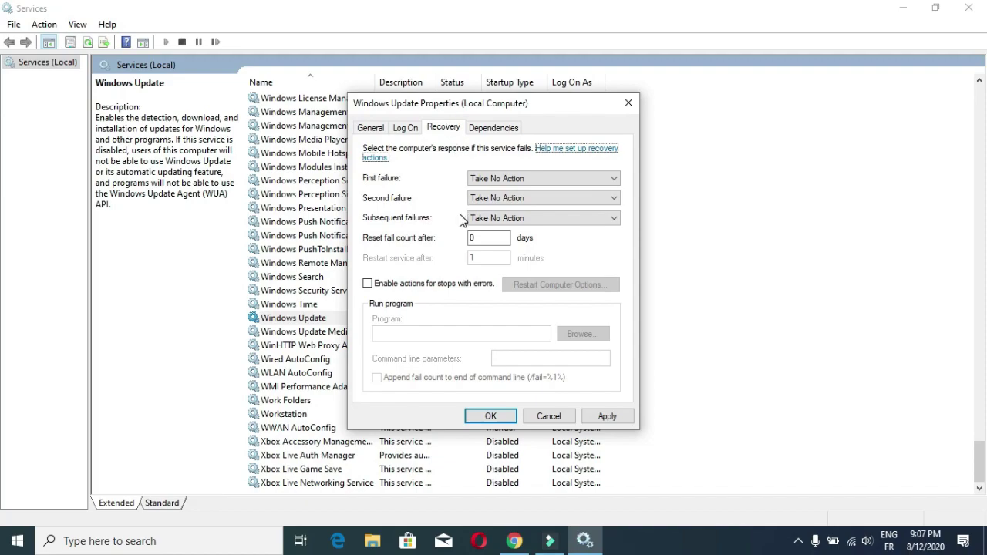
pyautogui.click(532, 180)
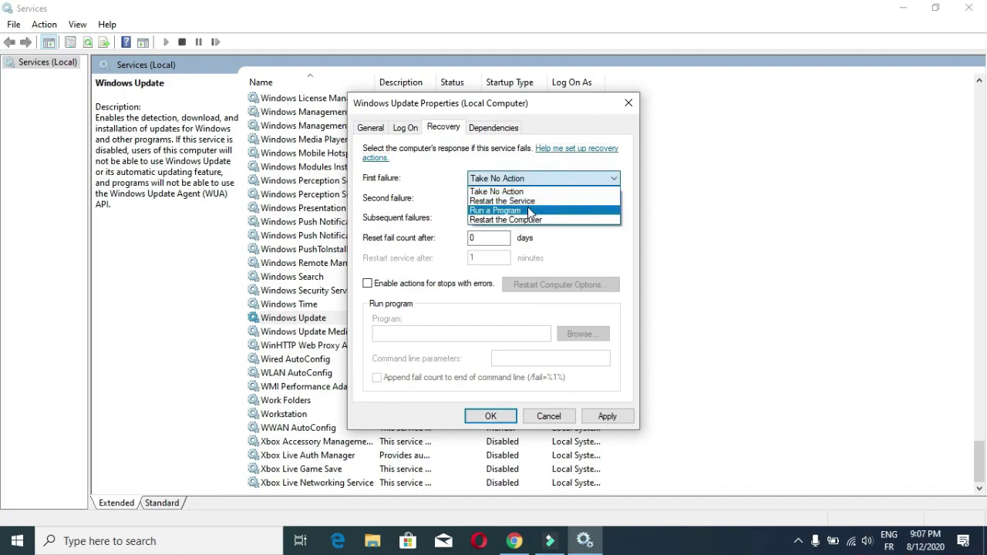
pyautogui.click(530, 191)
pyautogui.click(531, 198)
pyautogui.click(529, 206)
pyautogui.click(529, 219)
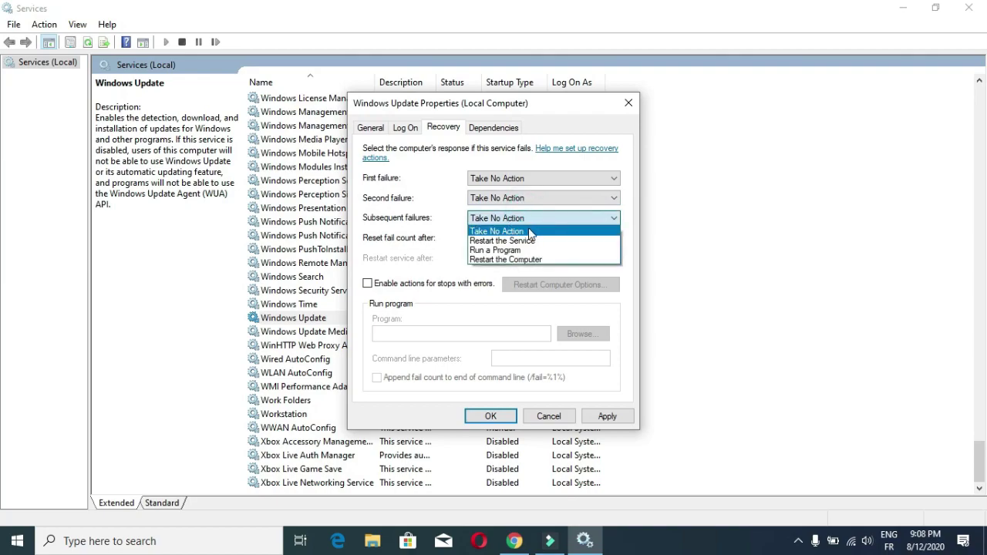
pyautogui.click(528, 227)
pyautogui.doubleClick(502, 238)
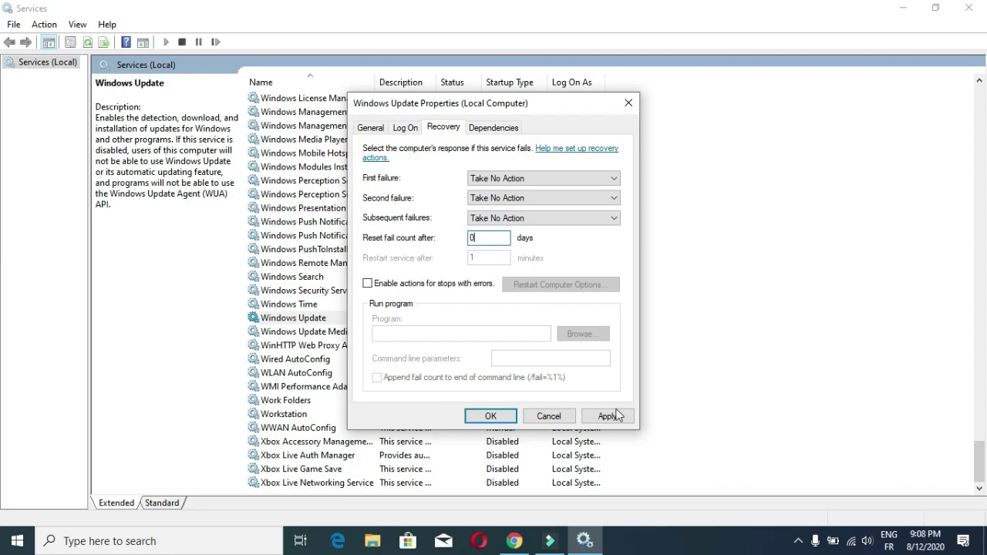
# Apply the Windows Update service's general settings, confirm its properties and close the Services window.
pyautogui.click(370, 128)
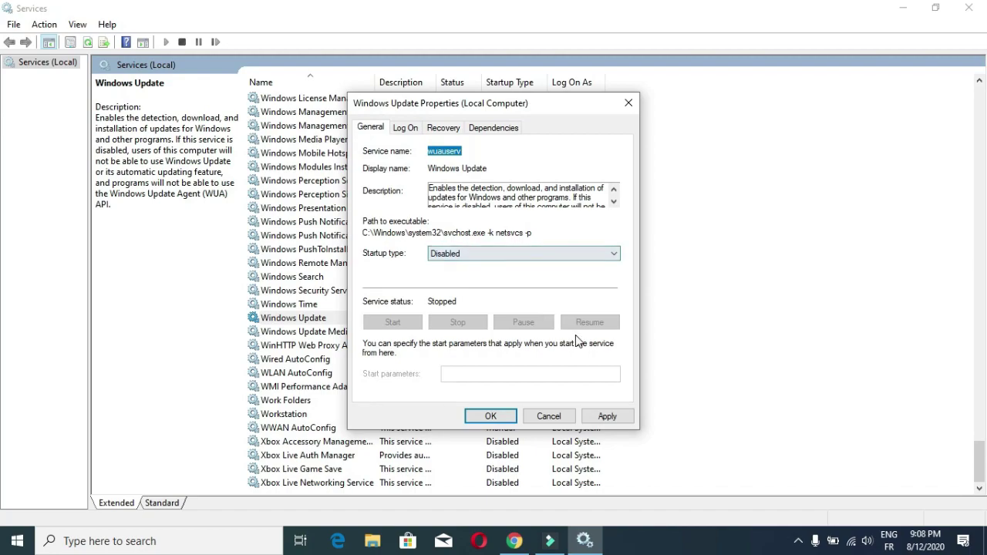
pyautogui.click(606, 416)
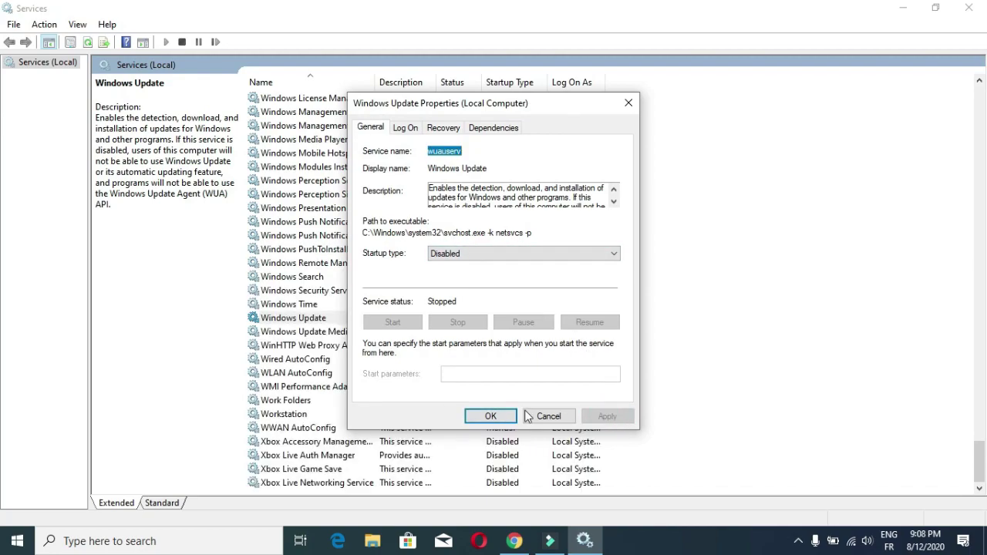
pyautogui.click(491, 416)
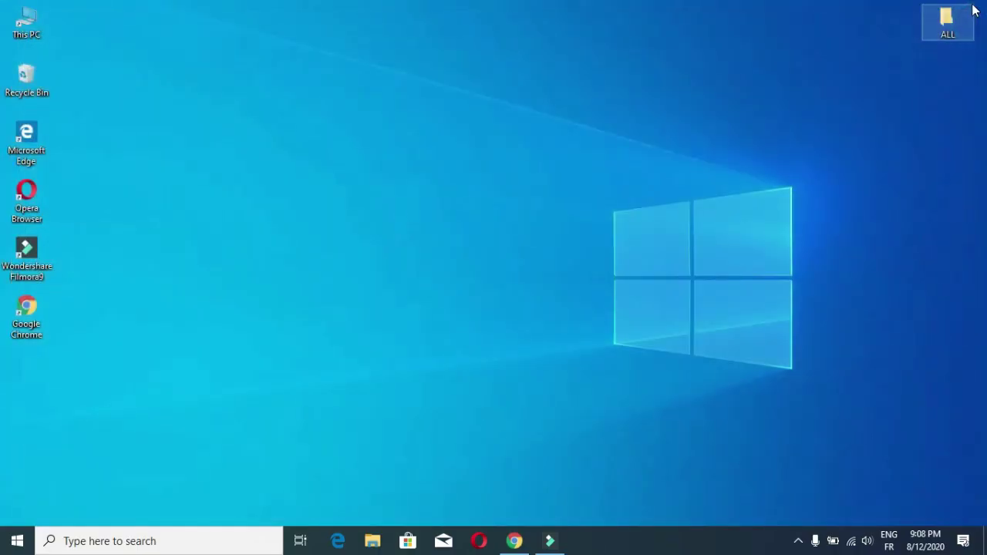
pyautogui.click(968, 8)
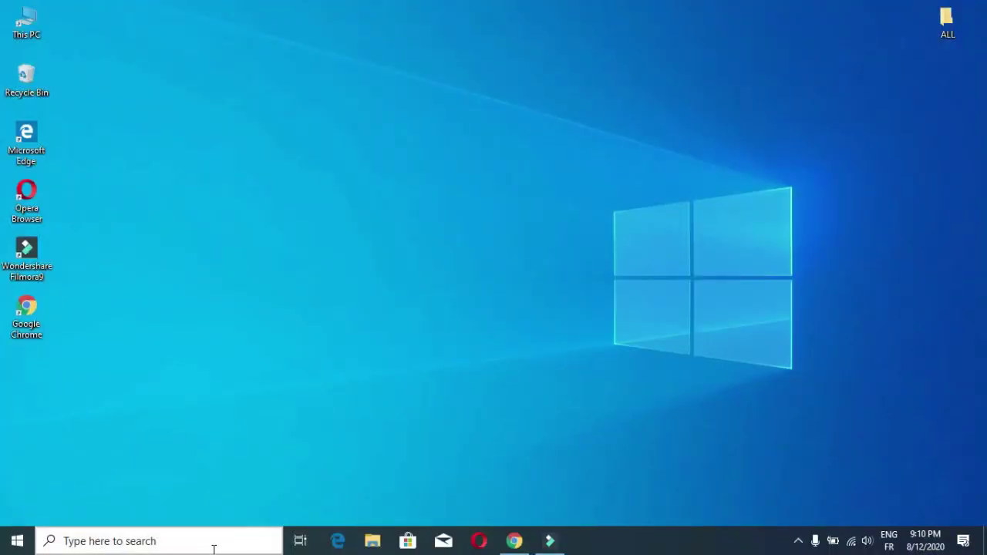
# Search Windows for gpedit.msc, open the Local Group Policy Editor and maximize its window.
pyautogui.click(213, 544)
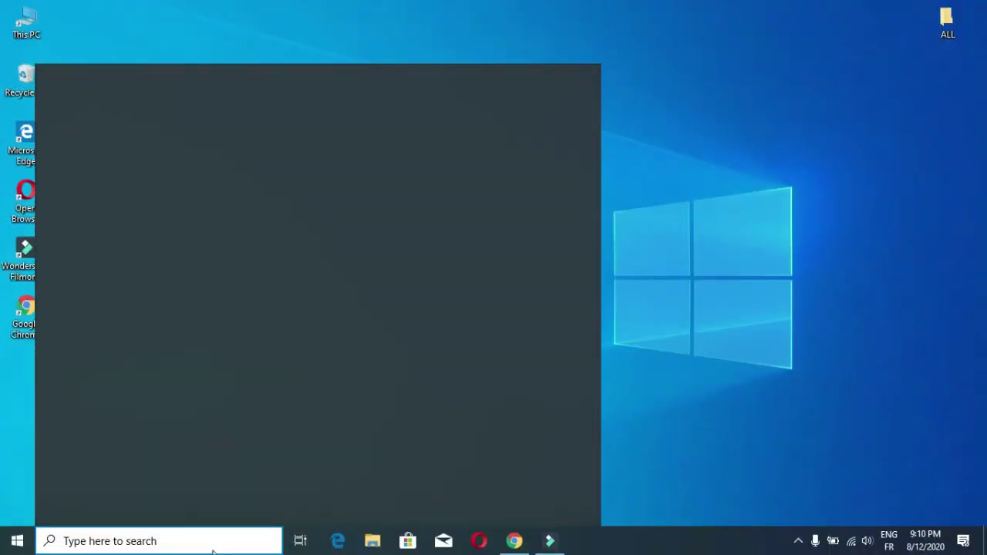
pyautogui.write('p')
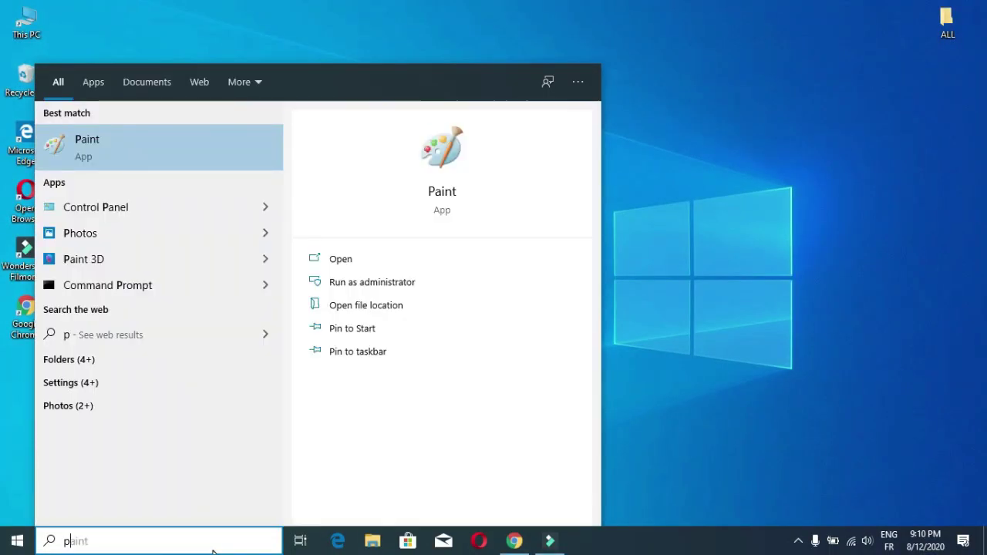
pyautogui.press('BackSpace')
pyautogui.write('gp')
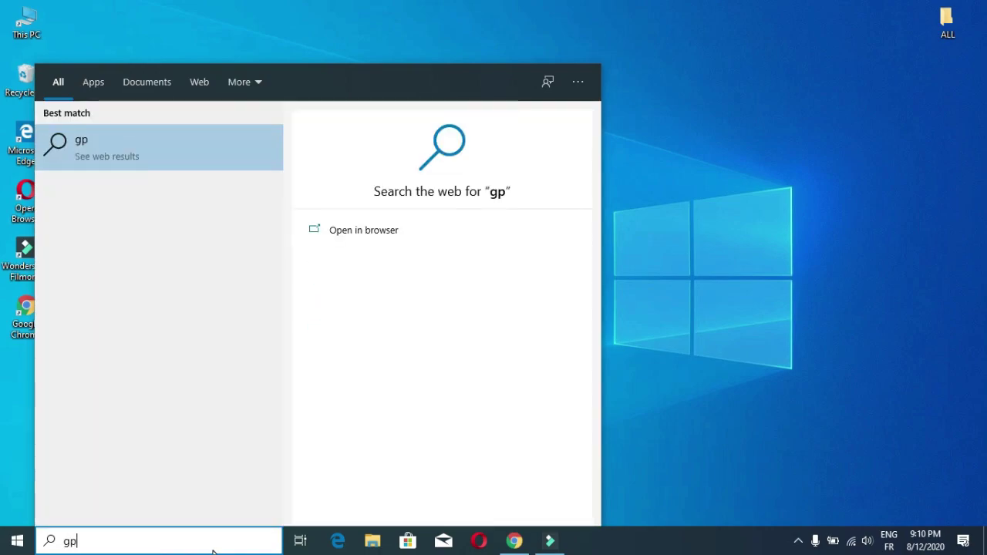
pyautogui.write('e')
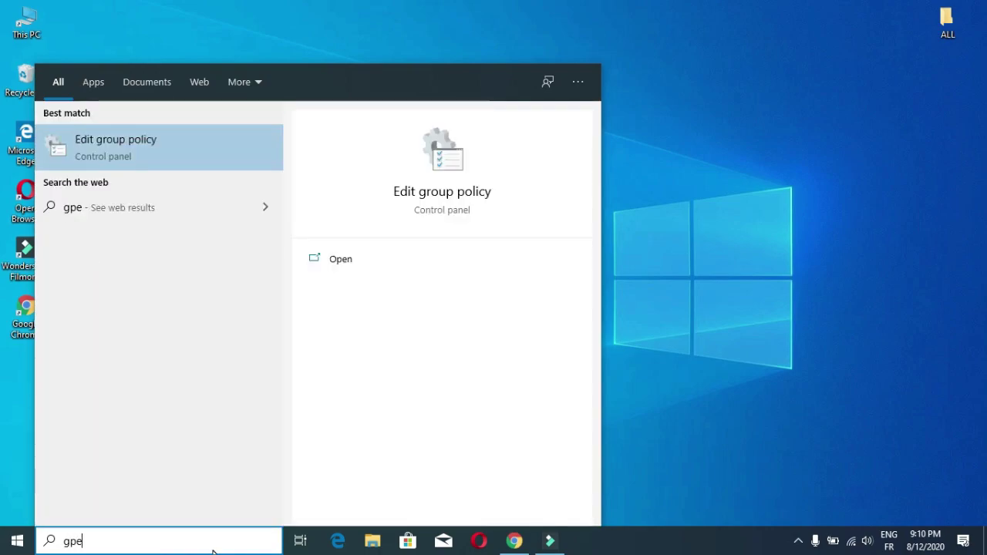
pyautogui.write('dit.msc')
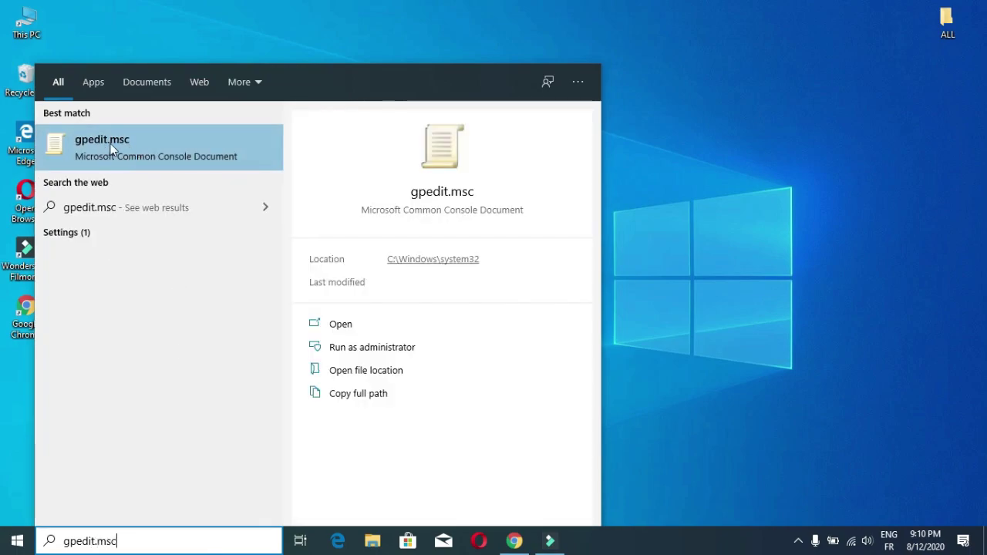
pyautogui.click(104, 148)
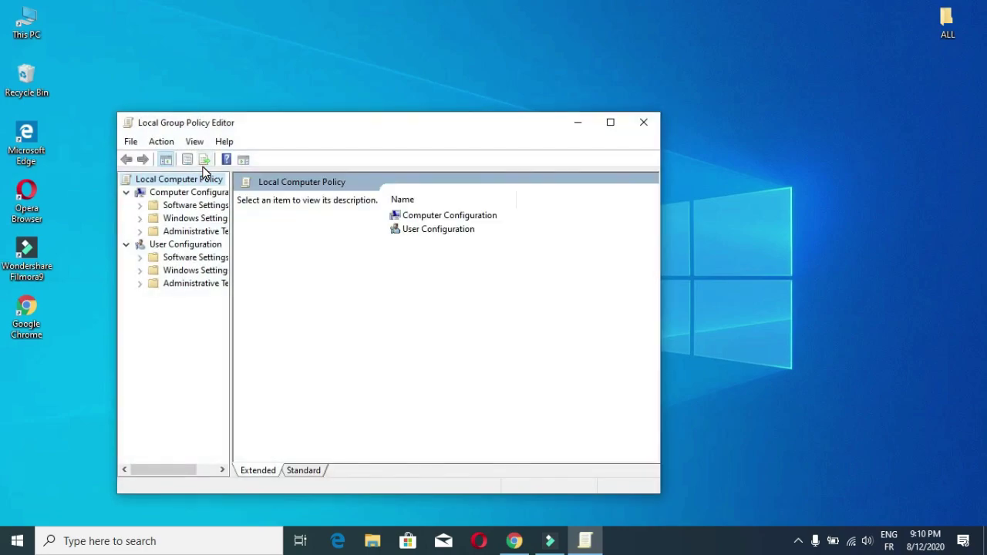
pyautogui.doubleClick(311, 132)
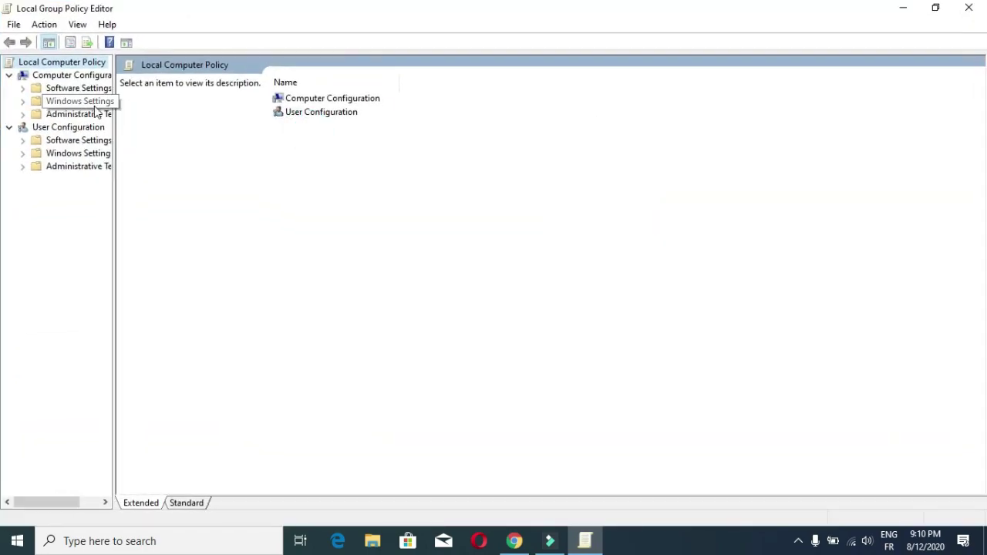
# Widen the policy tree and open Windows Update under Computer Configuration, Administrative Templates, Windows Components.
pyautogui.moveTo(115, 113); pyautogui.dragTo(329, 174)
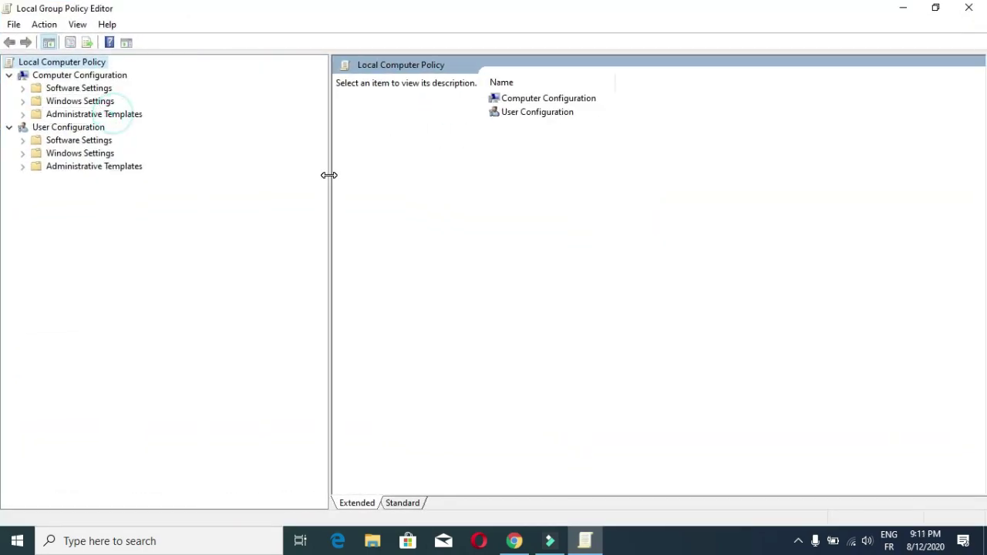
pyautogui.click(23, 114)
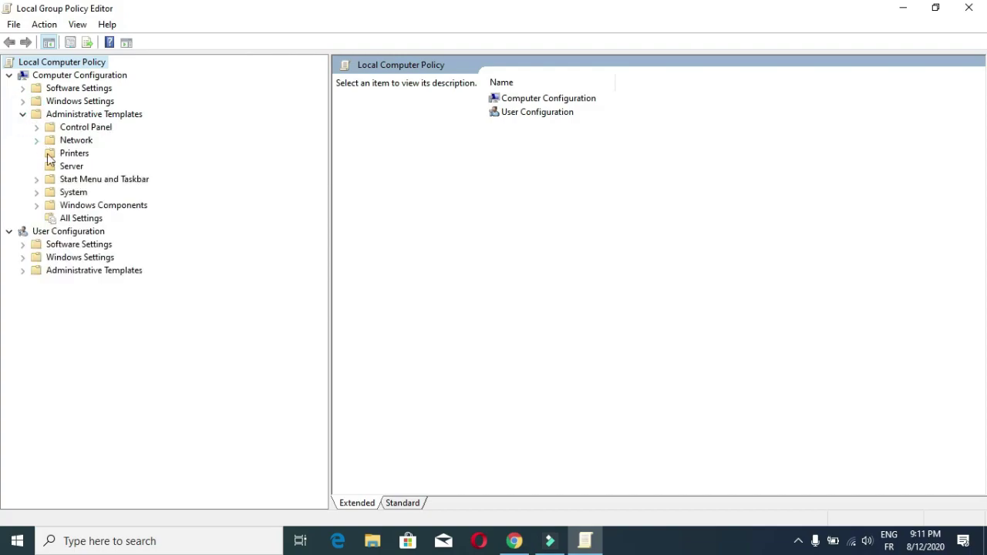
pyautogui.click(37, 205)
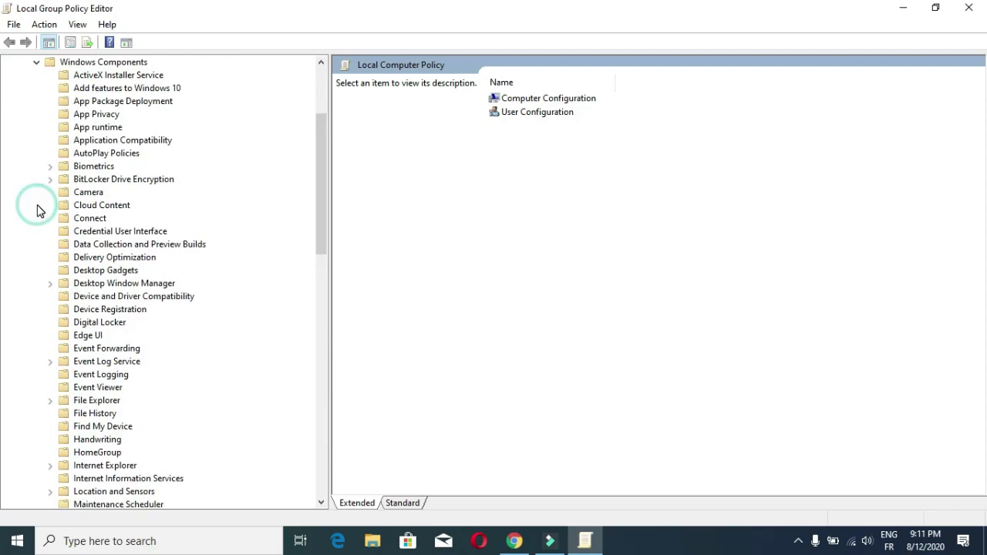
pyautogui.moveTo(325, 197); pyautogui.dragTo(306, 450)
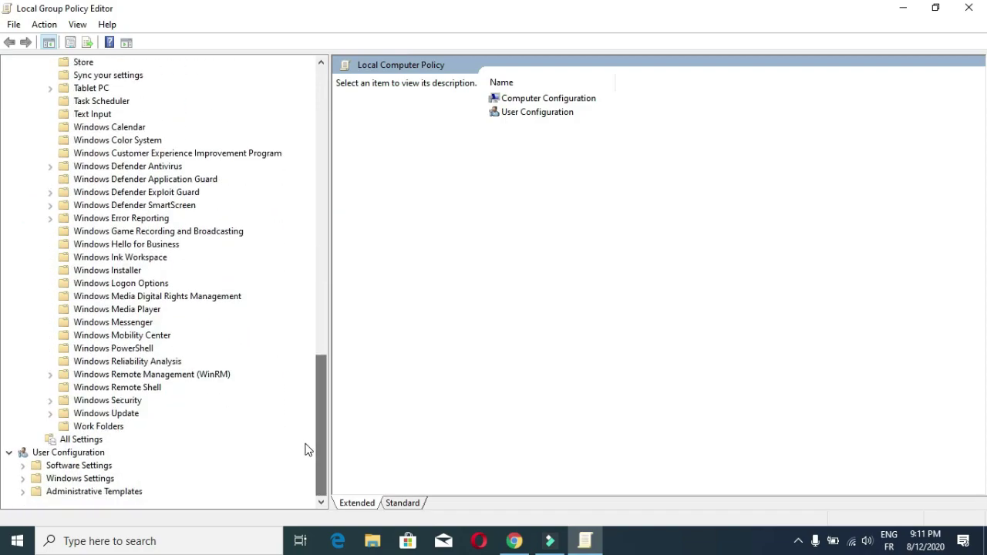
pyautogui.click(123, 416)
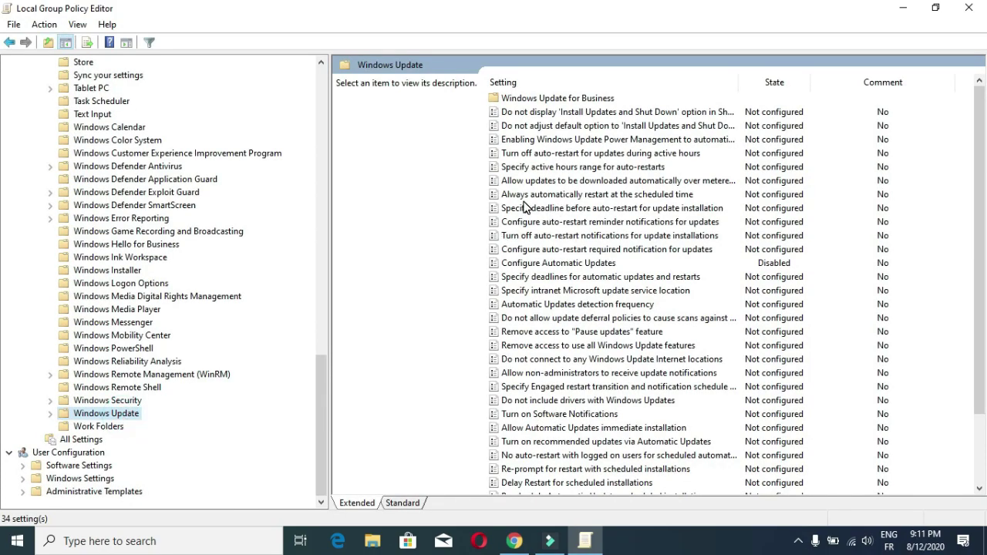
# Set the Configure Automatic Updates policy to Disabled, apply and confirm it, and close the policy editor.
pyautogui.click(511, 266)
pyautogui.click(566, 265)
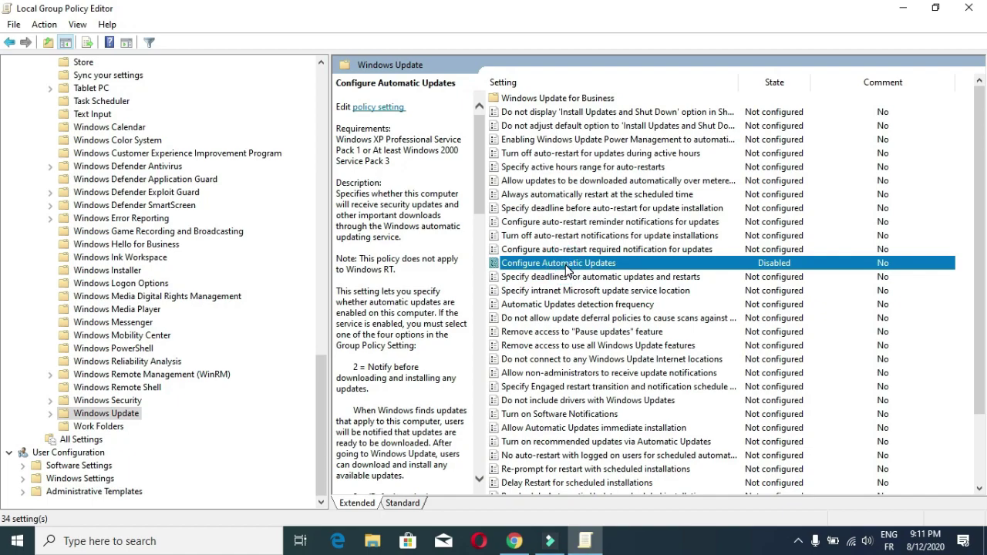
pyautogui.doubleClick(565, 265)
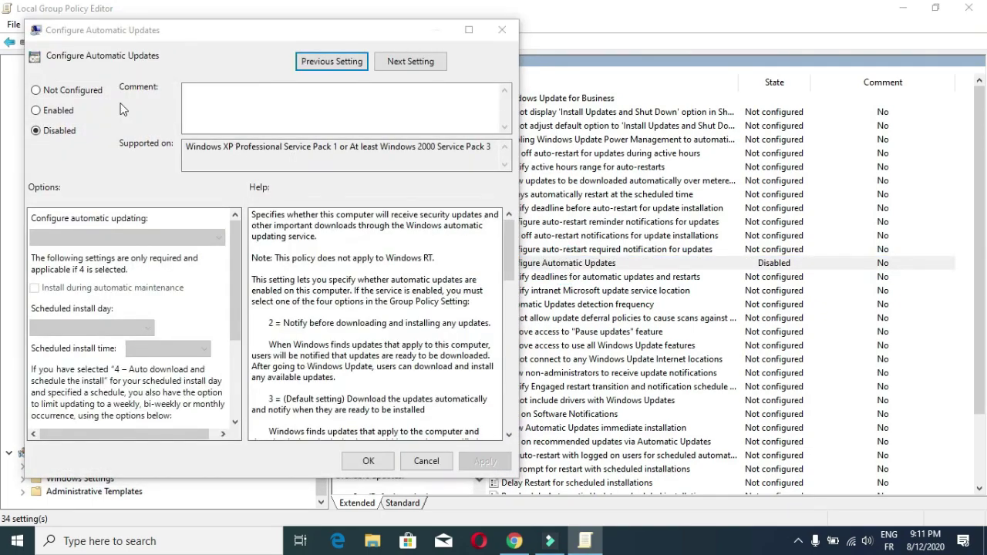
pyautogui.click(77, 95)
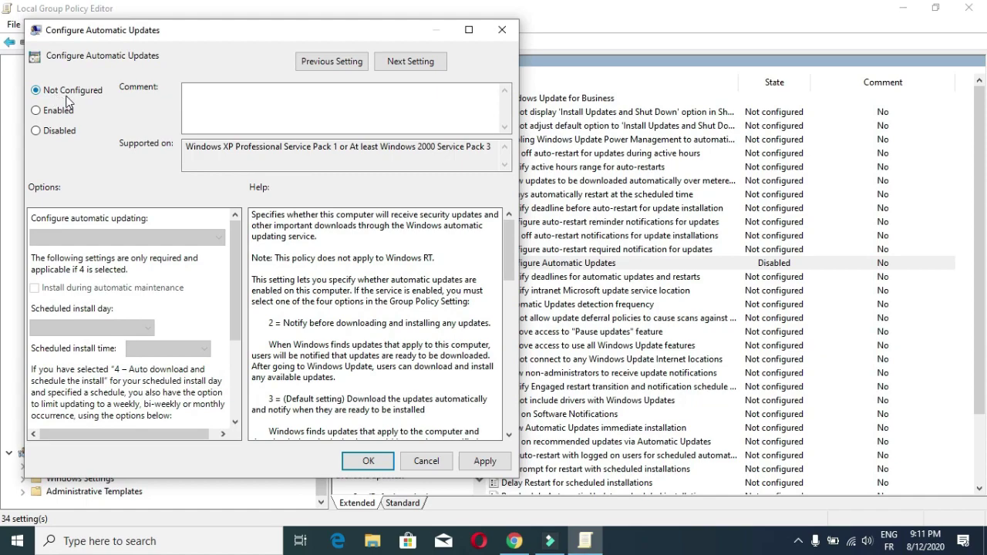
pyautogui.click(50, 131)
pyautogui.click(483, 461)
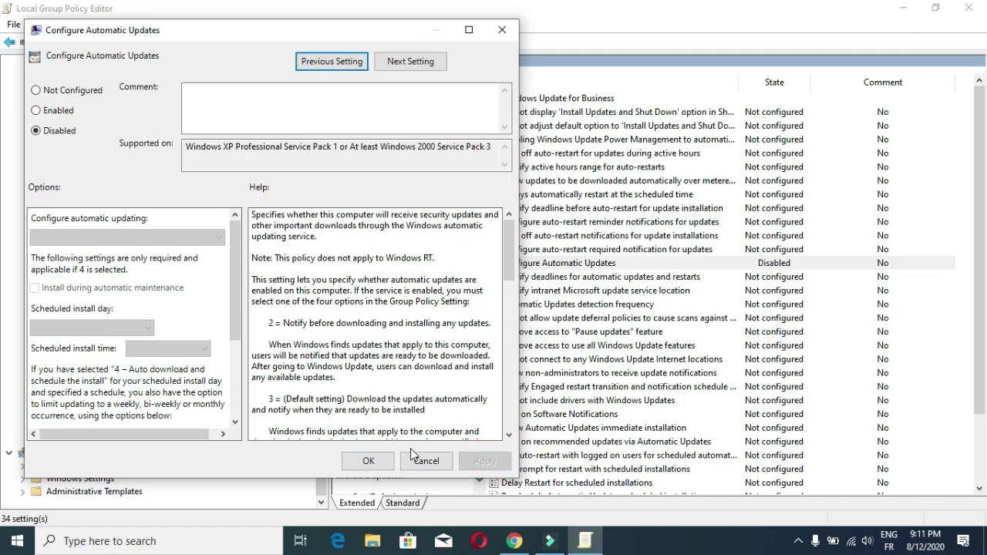
pyautogui.click(373, 460)
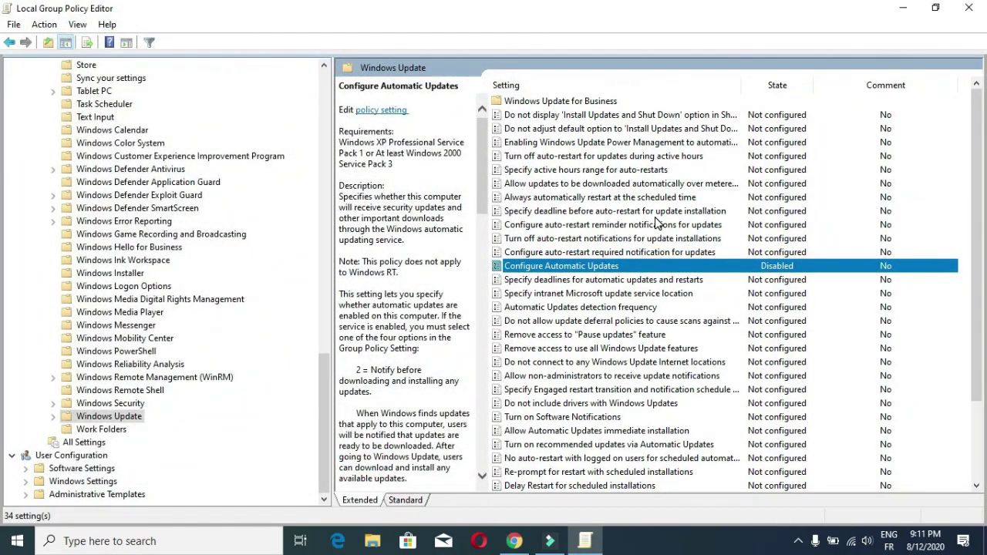
pyautogui.click(969, 10)
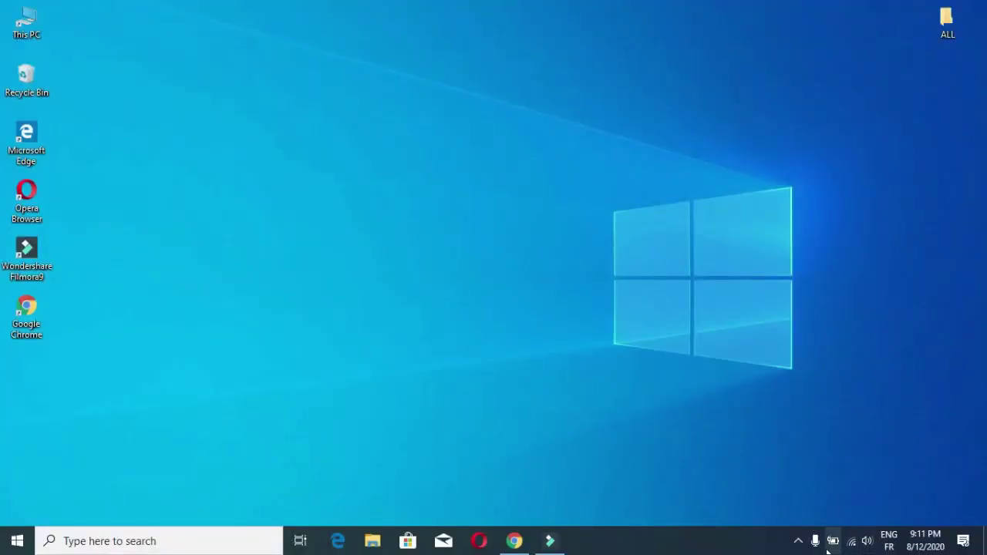
# Open Windows Settings, review the advanced options of Windows Update and go on to the Delivery Optimization page.
pyautogui.click(16, 540)
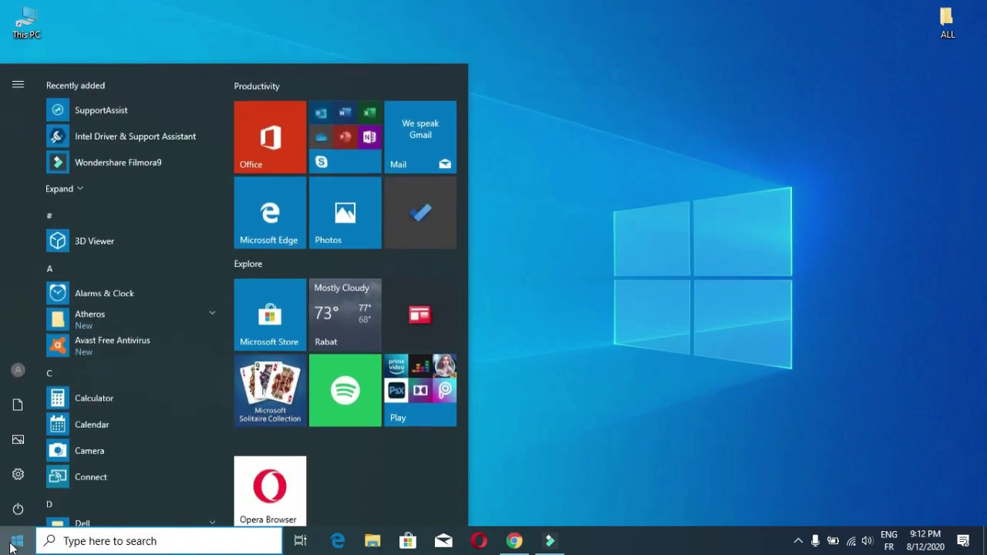
pyautogui.click(41, 477)
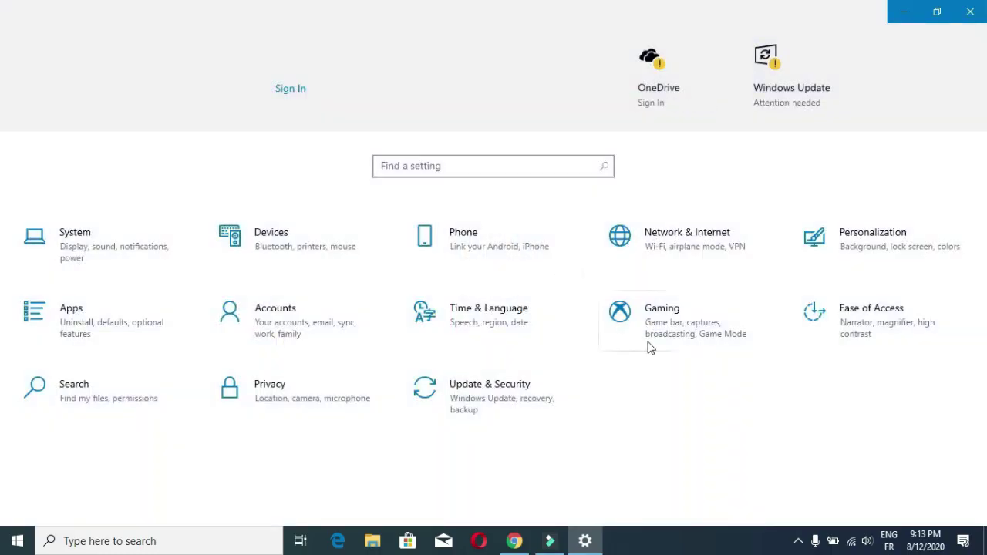
pyautogui.click(489, 407)
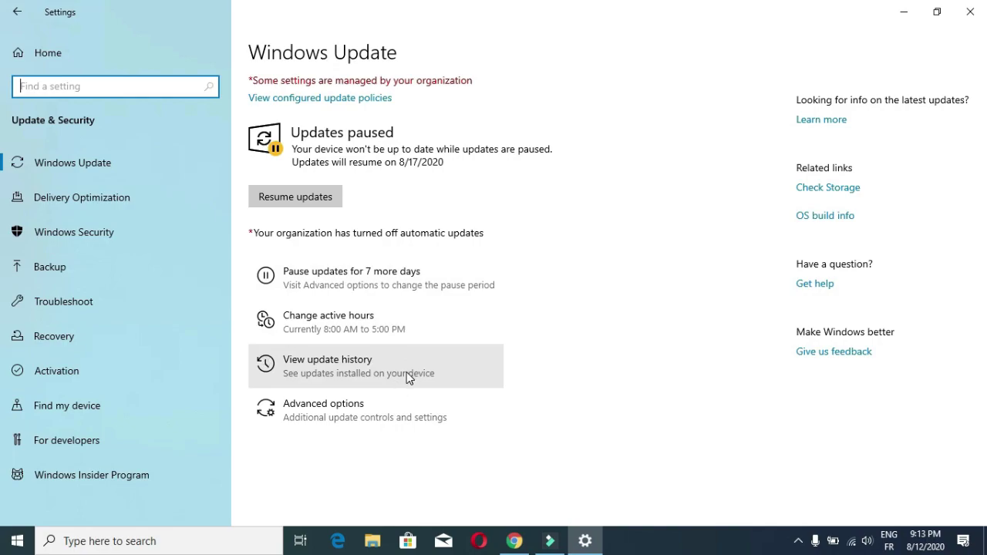
pyautogui.click(371, 416)
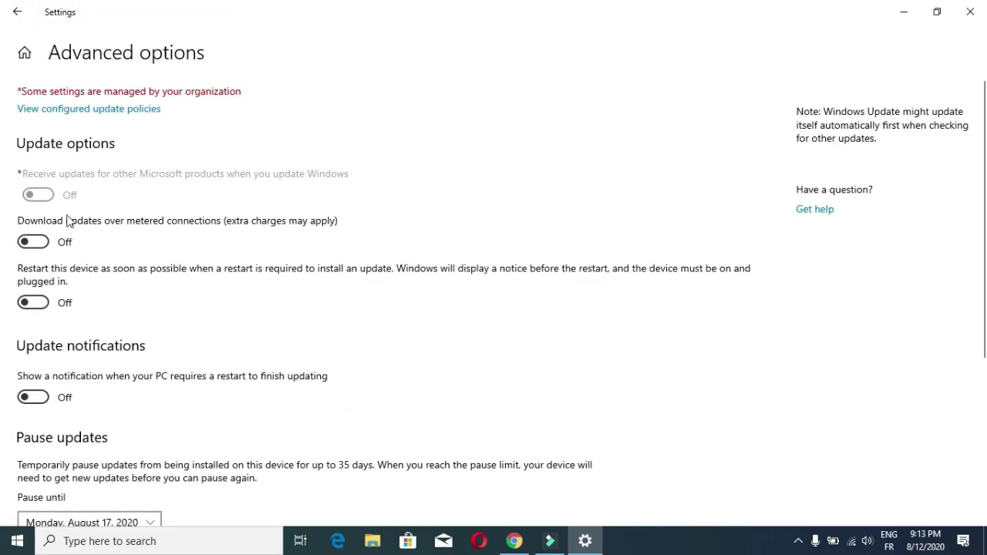
pyautogui.scroll(-5, 62, 194)
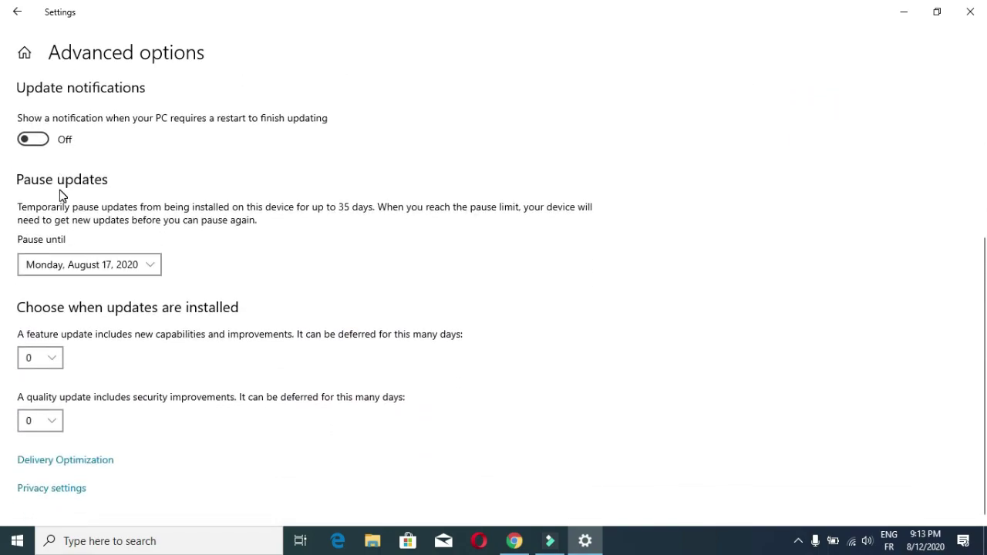
pyautogui.click(60, 459)
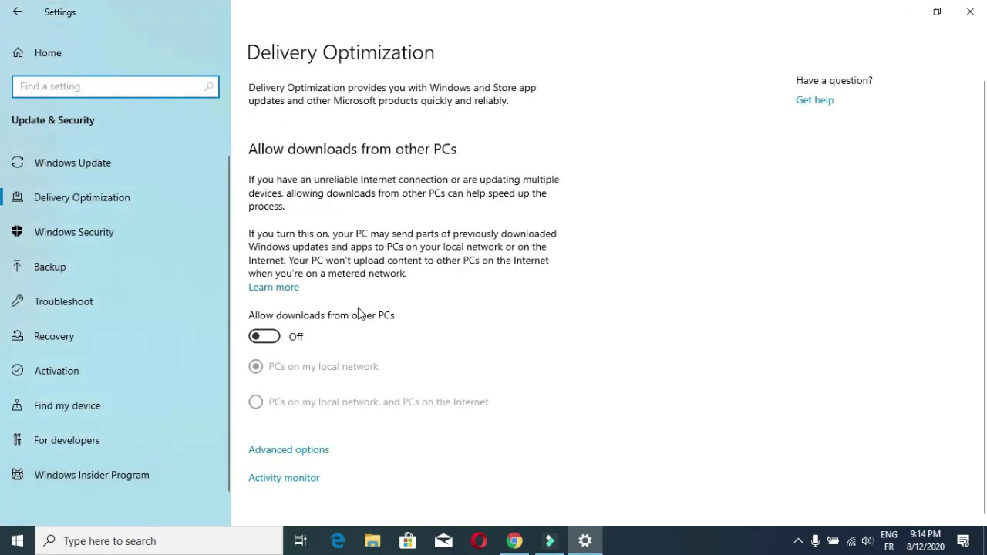
# Toggle Allow downloads from other PCs, leave it set to Off, and open the advanced options of Delivery Optimization.
pyautogui.click(265, 337)
pyautogui.click(273, 341)
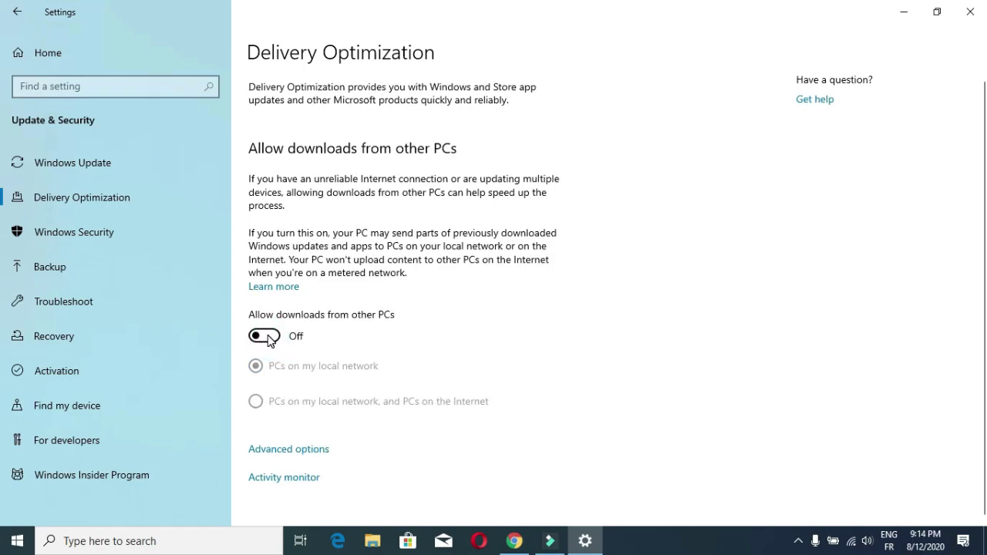
pyautogui.click(306, 458)
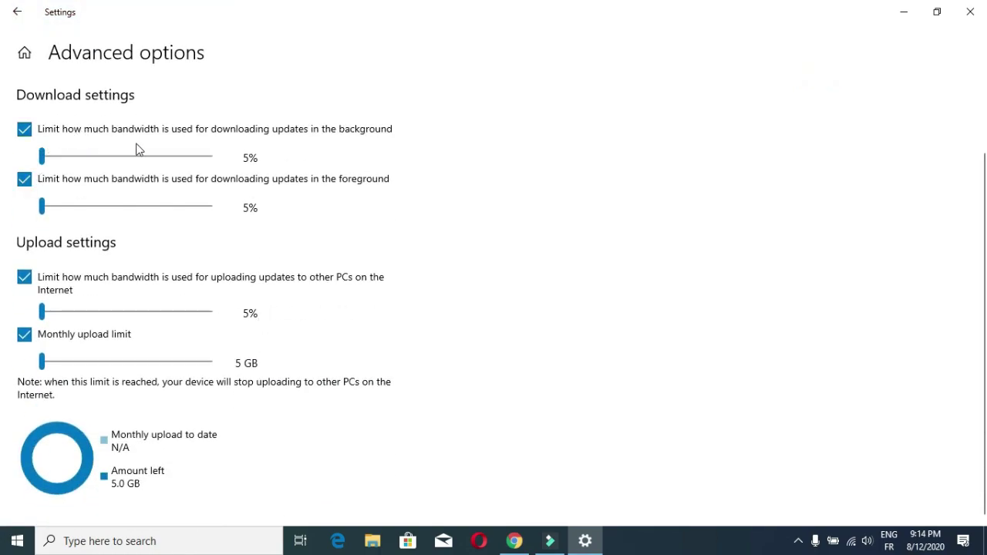
# Disable the background and foreground download limits, the upload bandwidth limit and the monthly upload limit, and close Settings.
pyautogui.click(23, 131)
pyautogui.click(24, 179)
pyautogui.click(24, 276)
pyautogui.click(24, 334)
pyautogui.scroll(2, 214, 348)
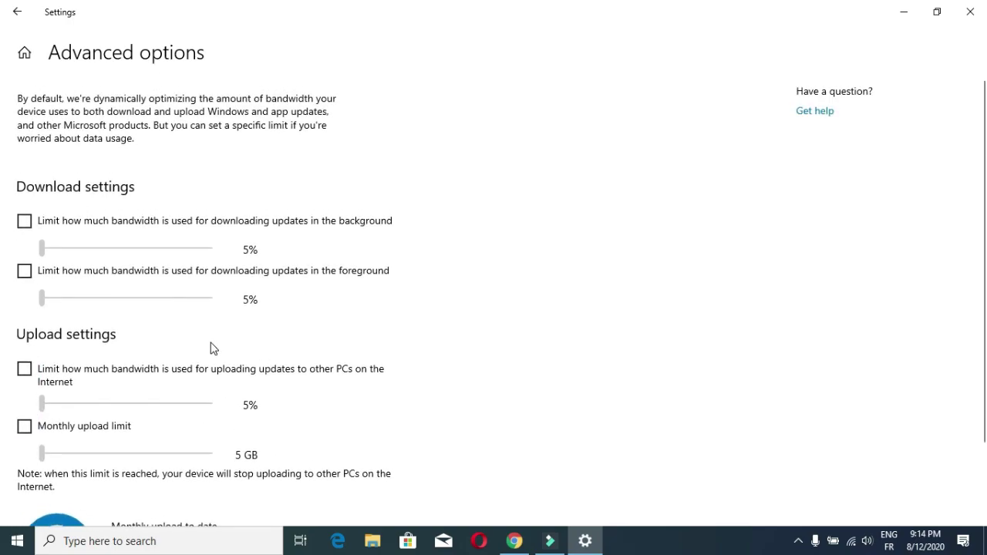
pyautogui.click(31, 14)
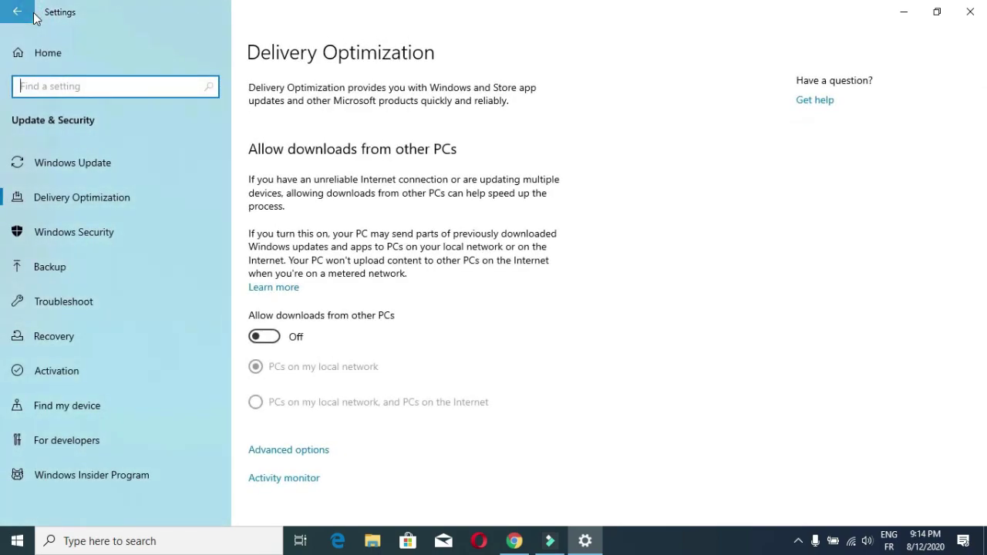
pyautogui.click(31, 13)
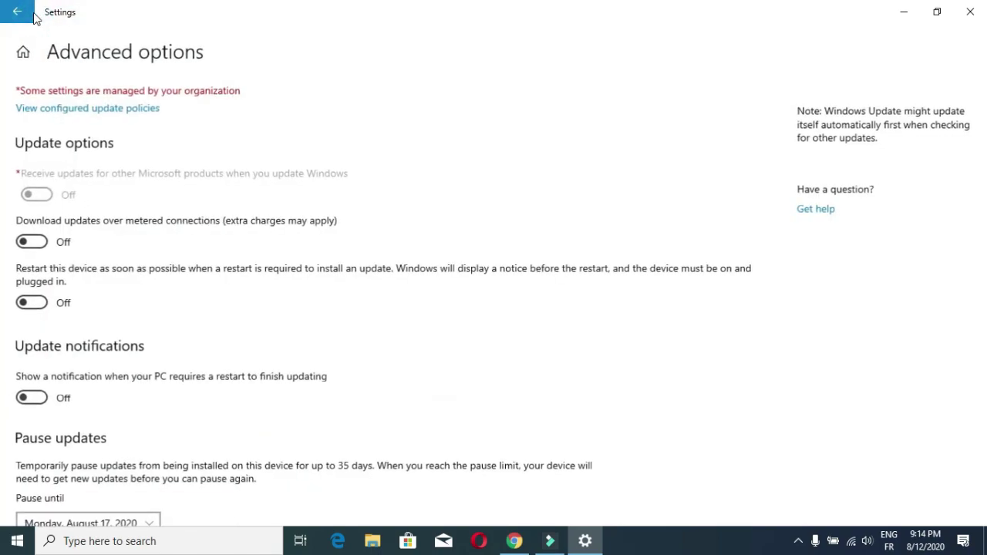
pyautogui.click(965, 14)
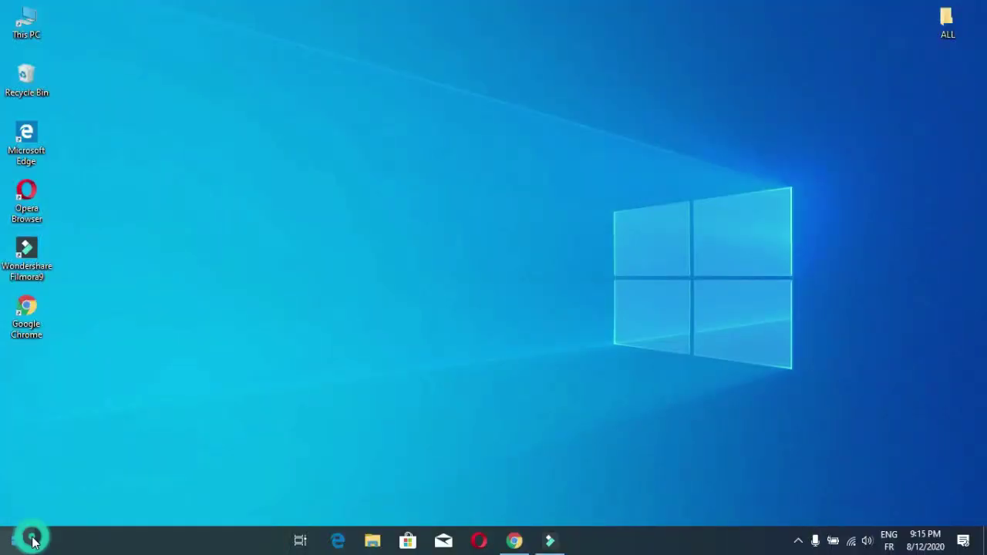
# Reopen Windows Settings and open the properties of the connected Wi-Fi network under Network & Internet.
pyautogui.click(17, 541)
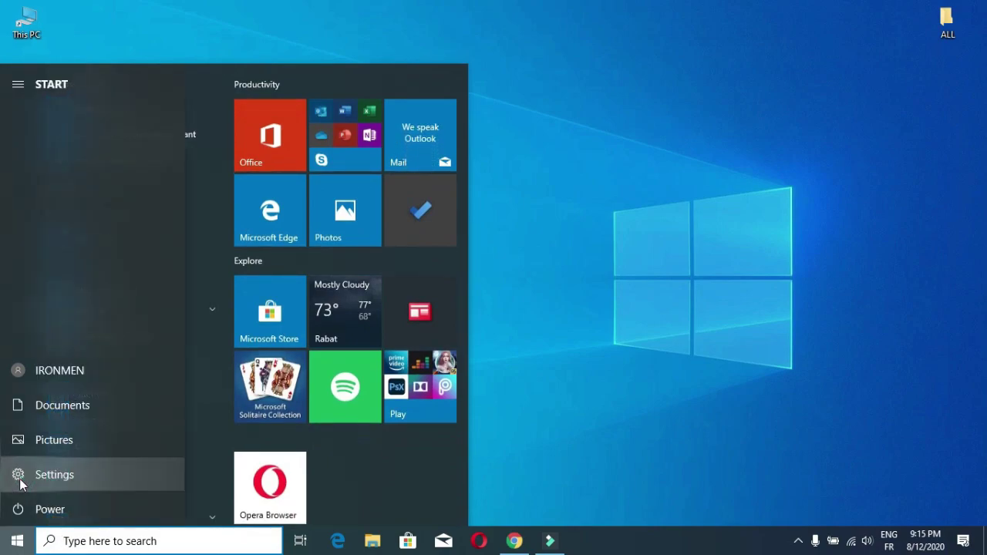
pyautogui.click(20, 479)
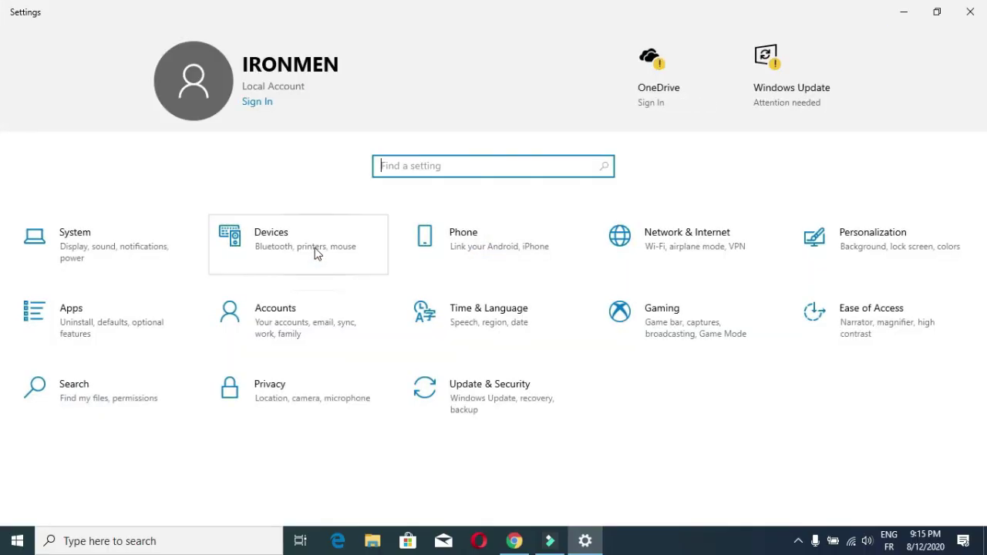
pyautogui.click(650, 253)
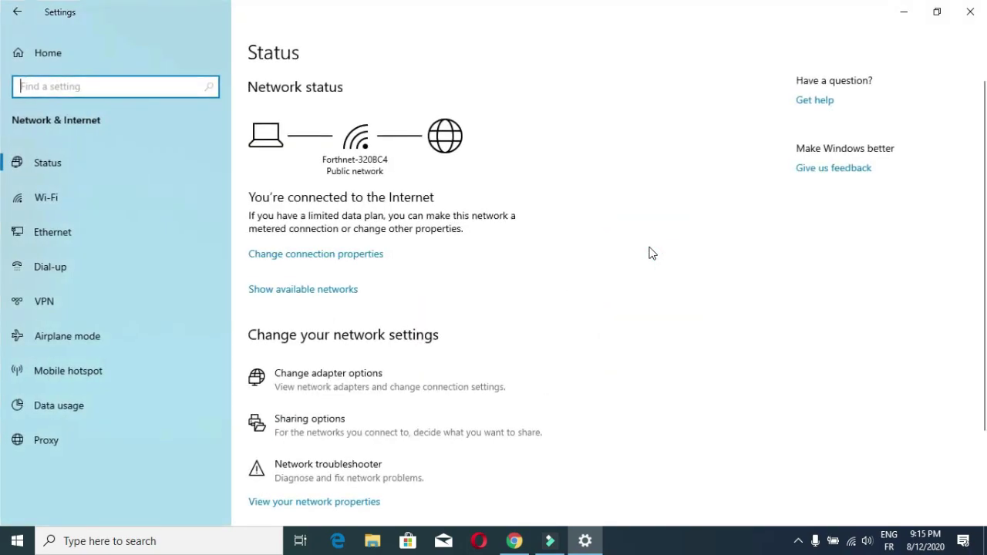
pyautogui.click(116, 201)
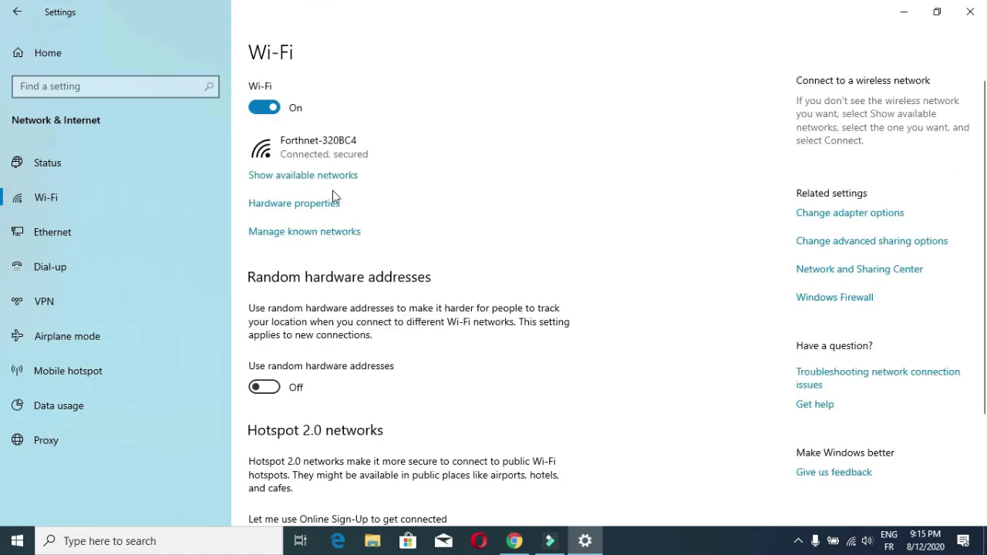
pyautogui.click(342, 157)
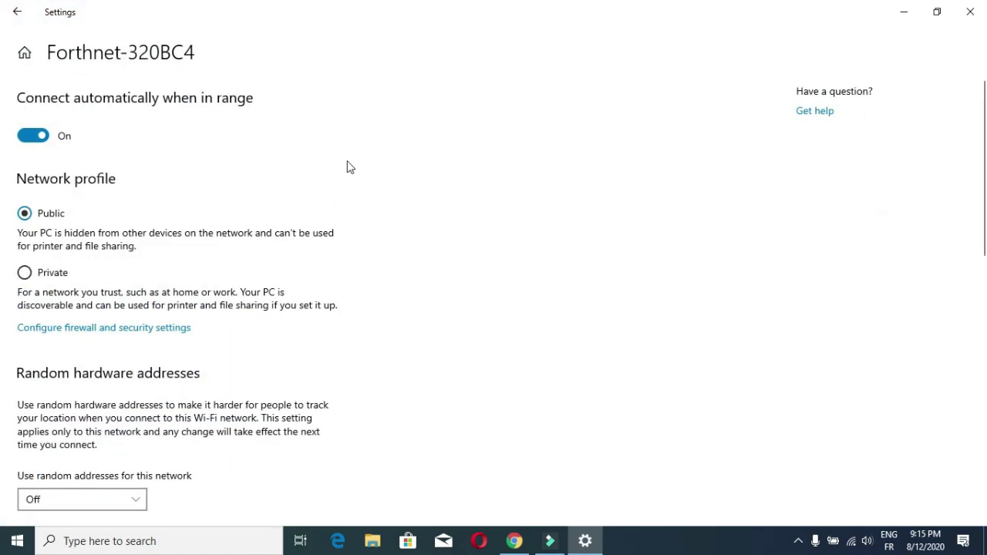
# Set the connected Wi-Fi network as a metered connection, look over its remaining properties, and close Settings.
pyautogui.scroll(-5, 347, 166)
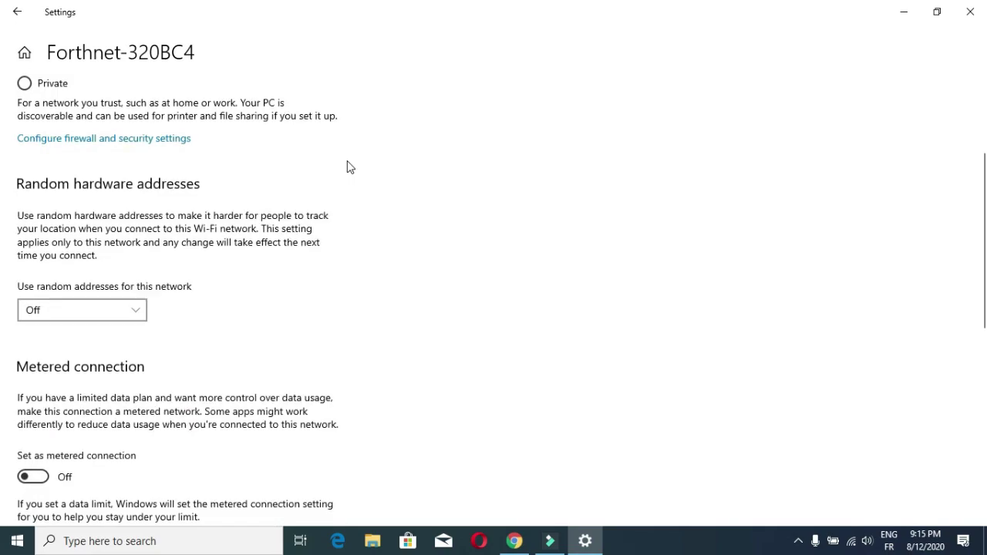
pyautogui.scroll(-4, 347, 166)
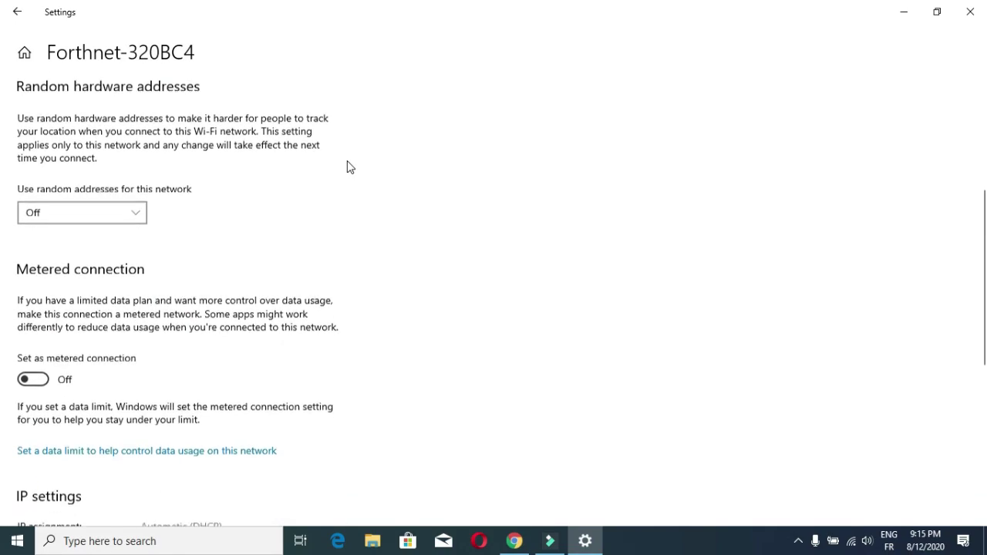
pyautogui.scroll(-2, 347, 167)
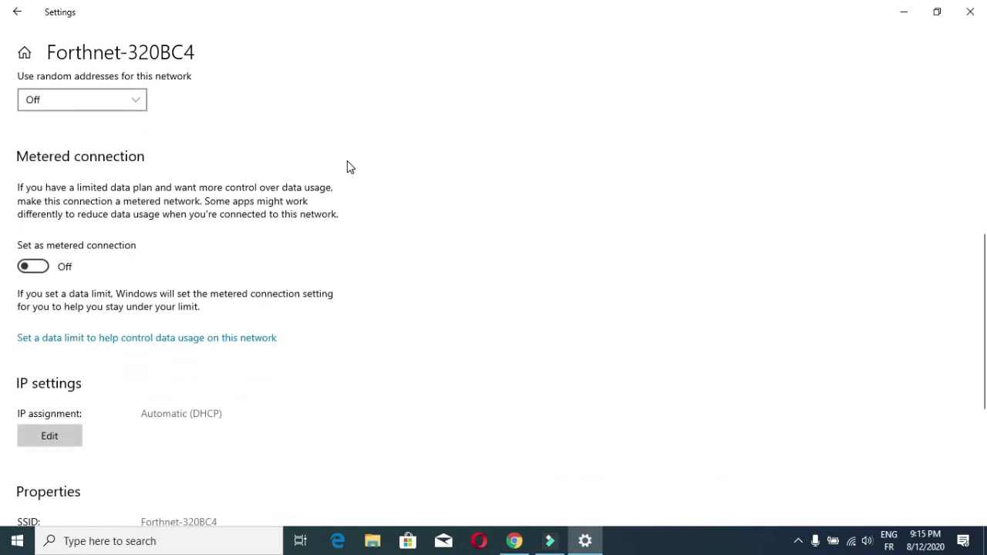
pyautogui.click(43, 269)
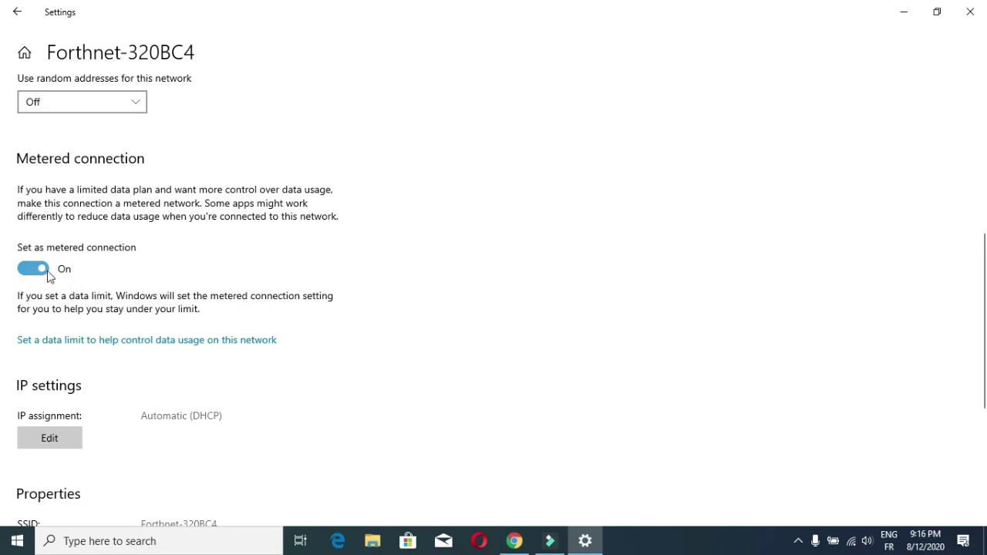
pyautogui.scroll(-5, 40, 276)
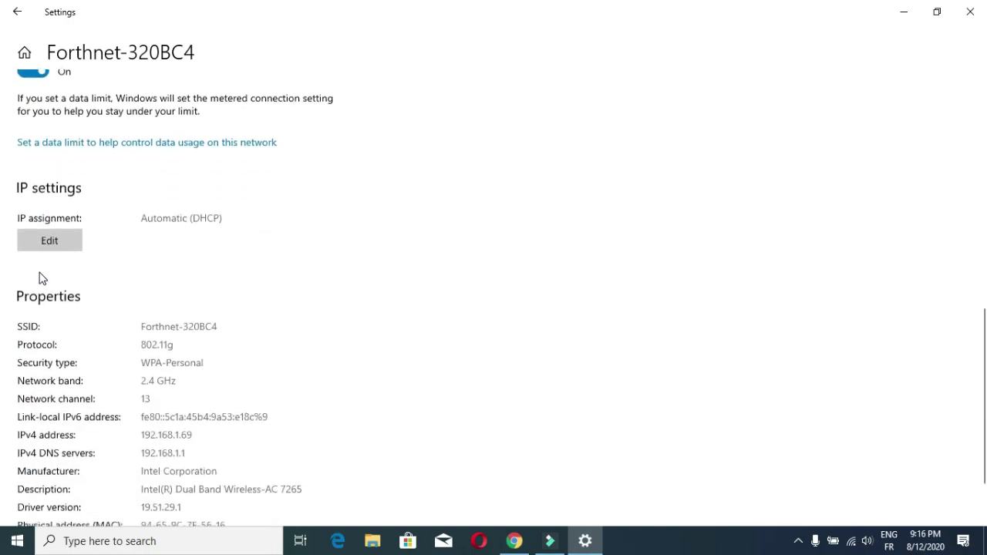
pyautogui.click(20, 14)
pyautogui.click(970, 12)
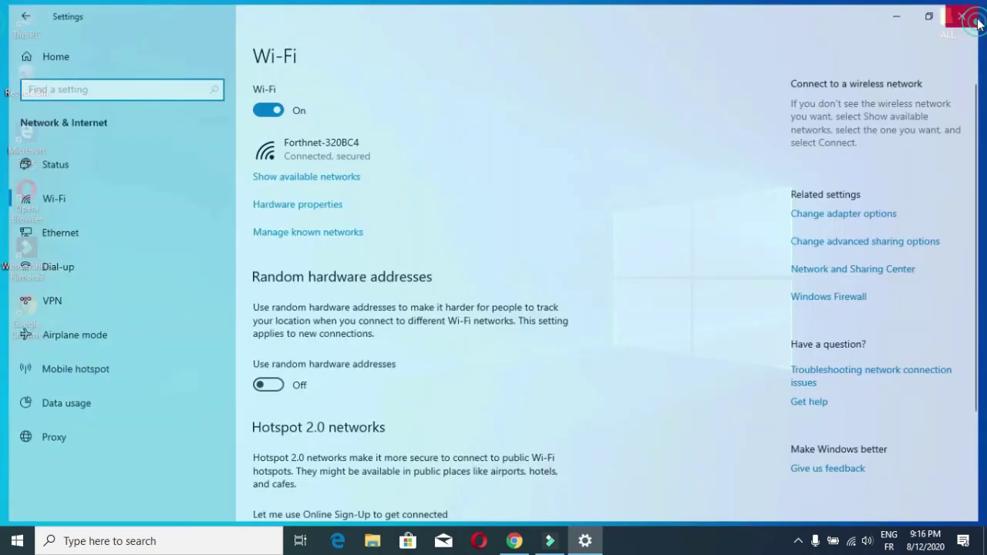